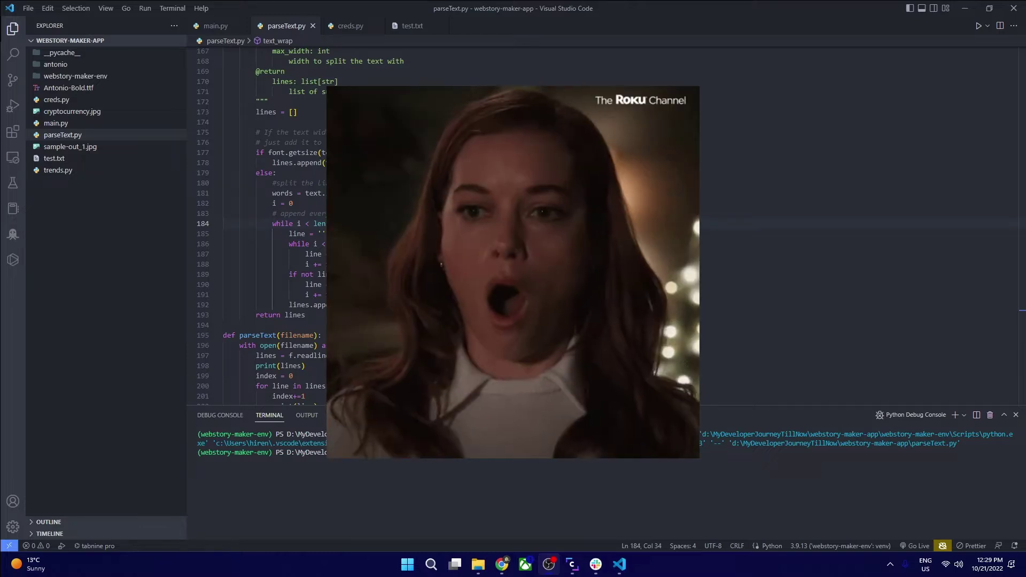
# - Select test.txt's headline 'How to Avoid Crypto Scams', then go back to parseText.py
pyautogui.click(417, 25)
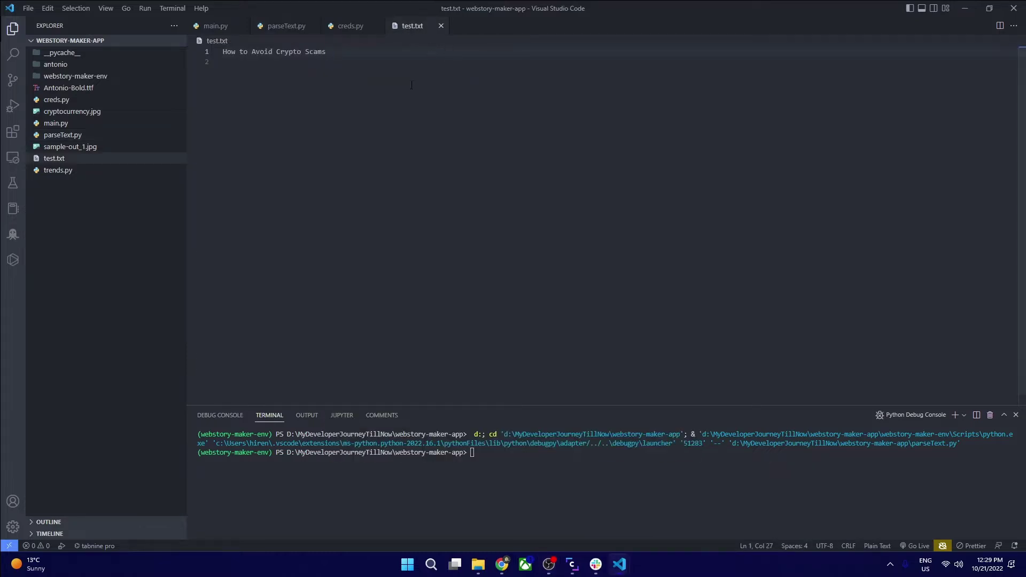
pyautogui.moveTo(340, 51); pyautogui.dragTo(154, 50)
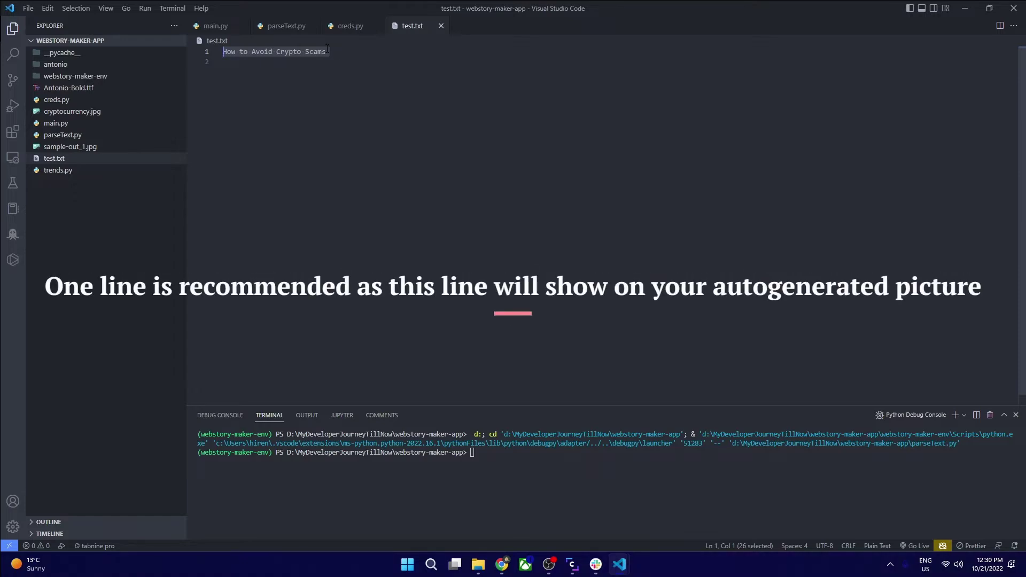
pyautogui.click(286, 26)
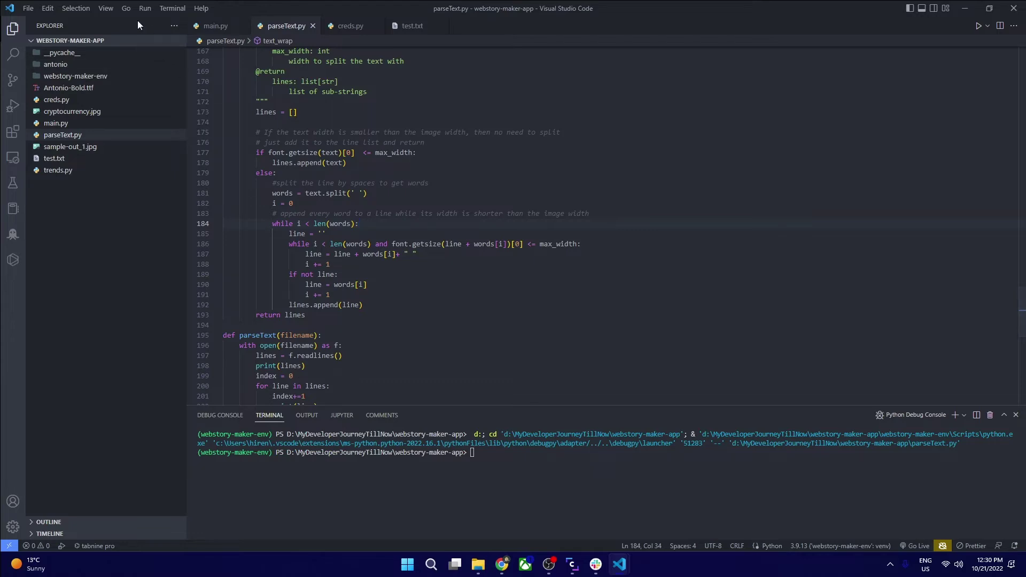
# - Start debugging parseText.py from the Run menu
pyautogui.click(146, 8)
pyautogui.click(185, 22)
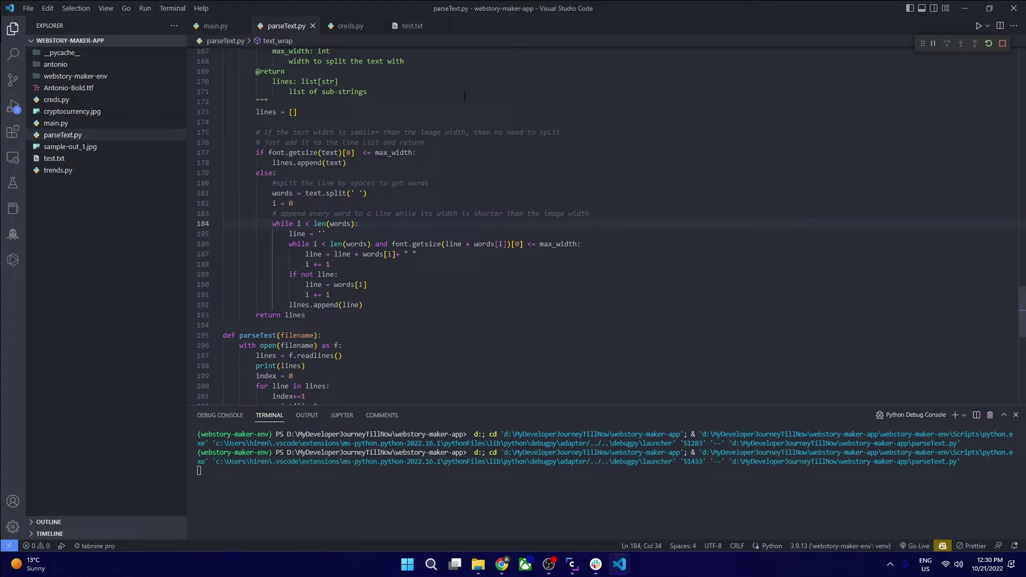